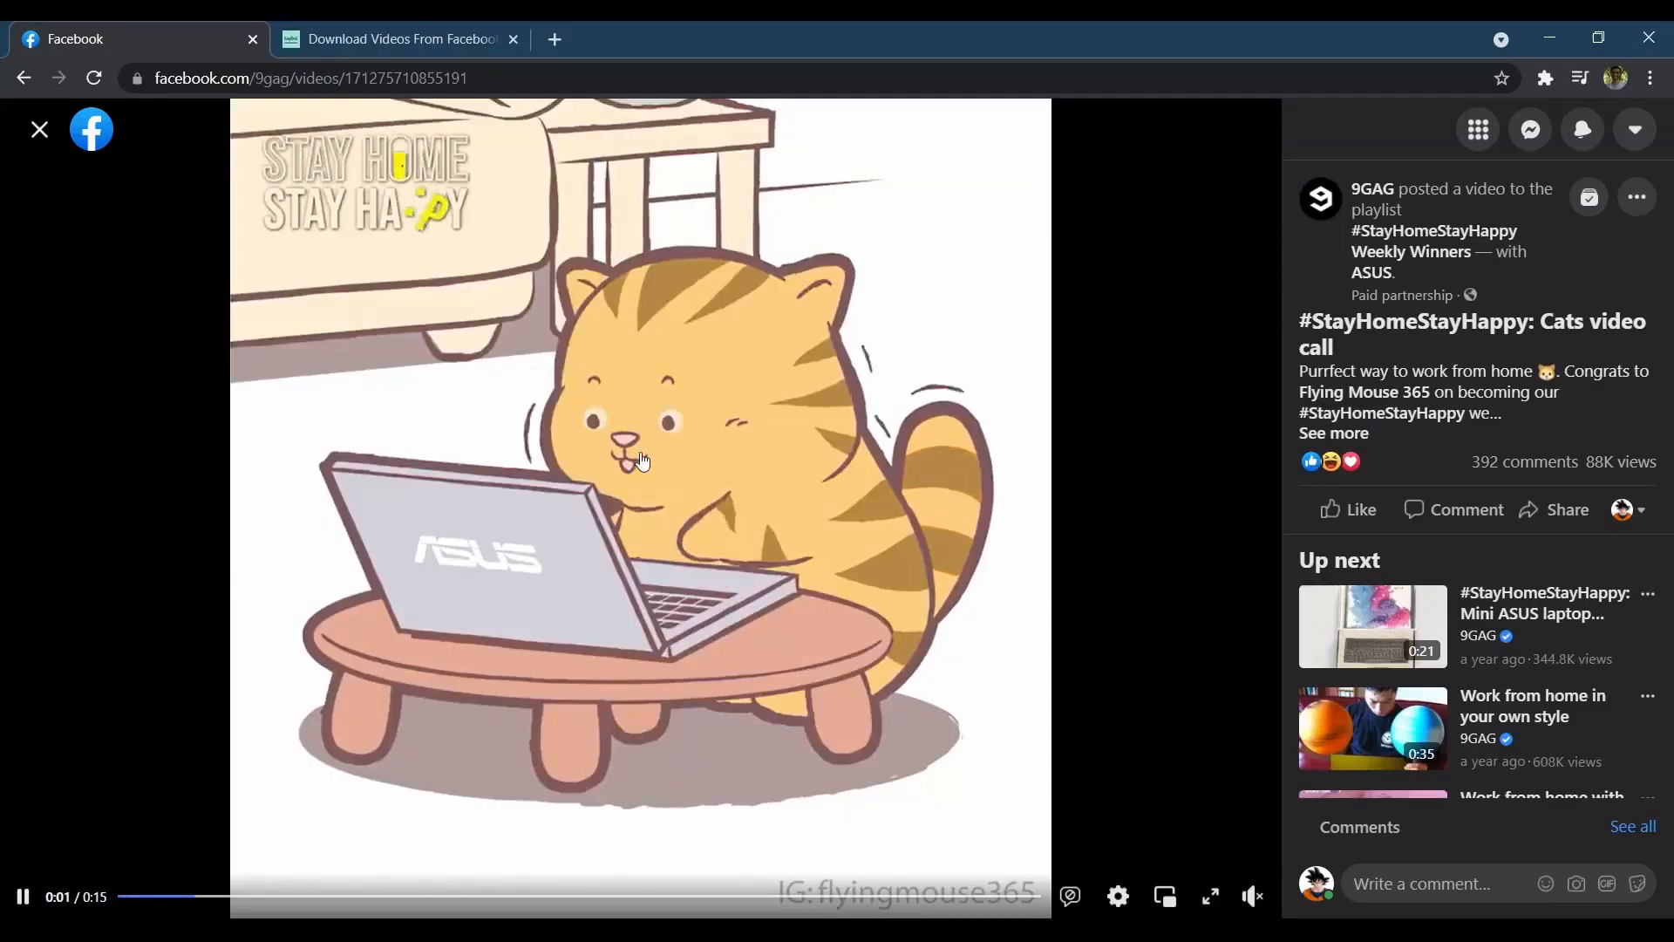
Pause the 9GAG cat video and copy its Facebook page address from the address bar
click(641, 462)
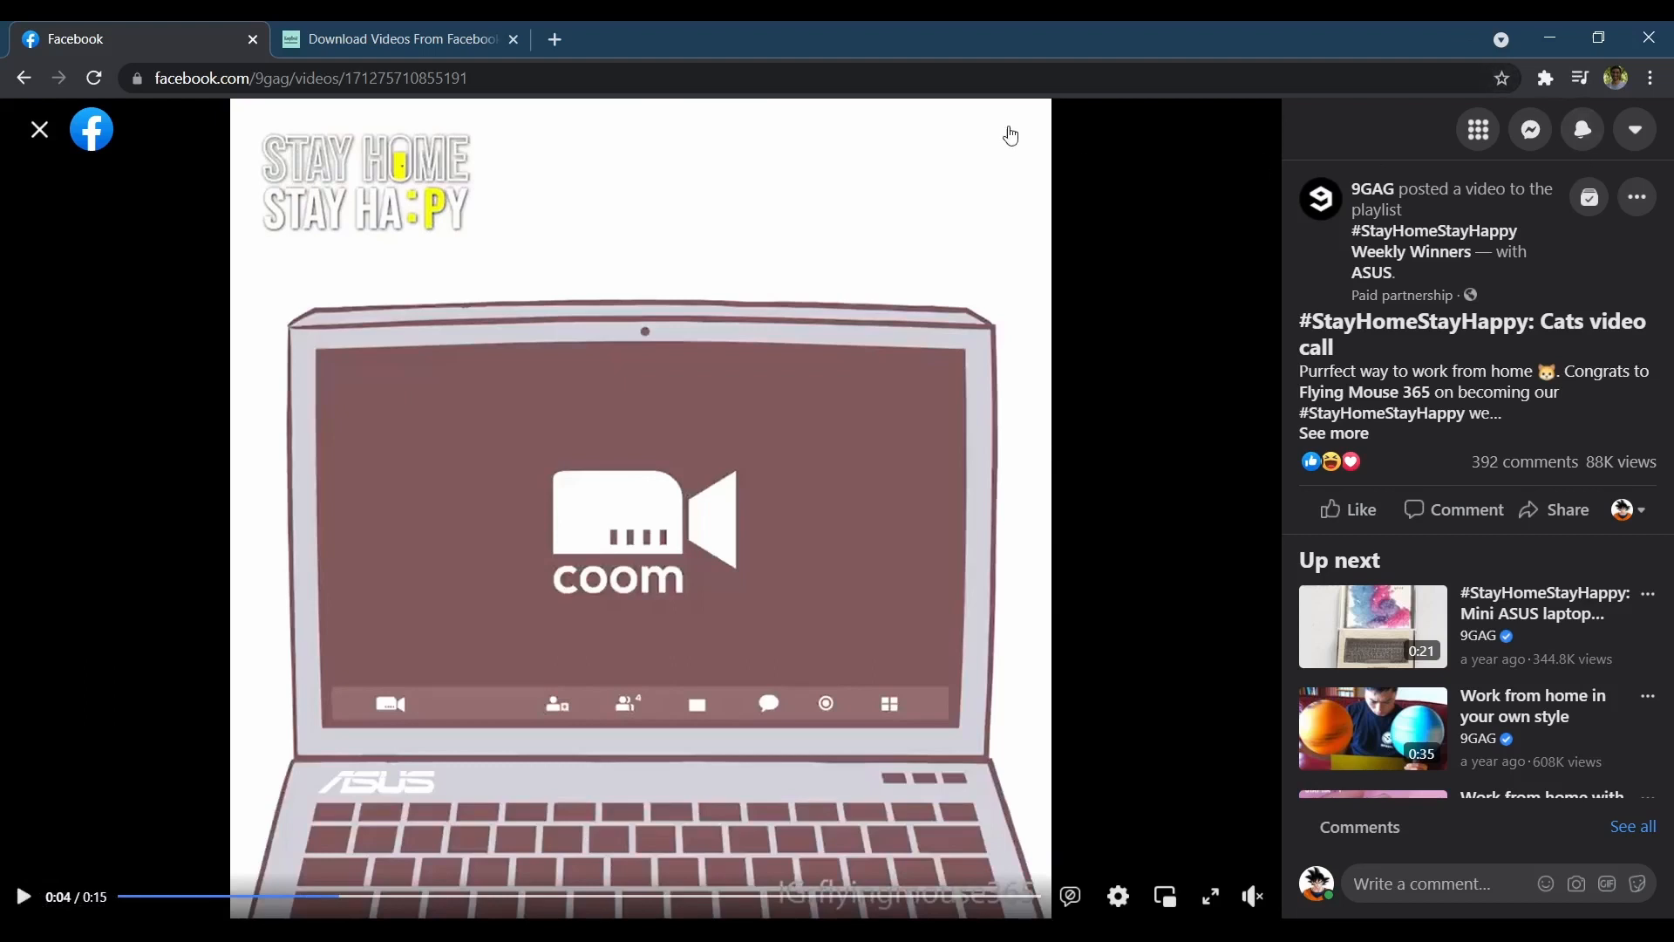
click(997, 78)
right_click(997, 77)
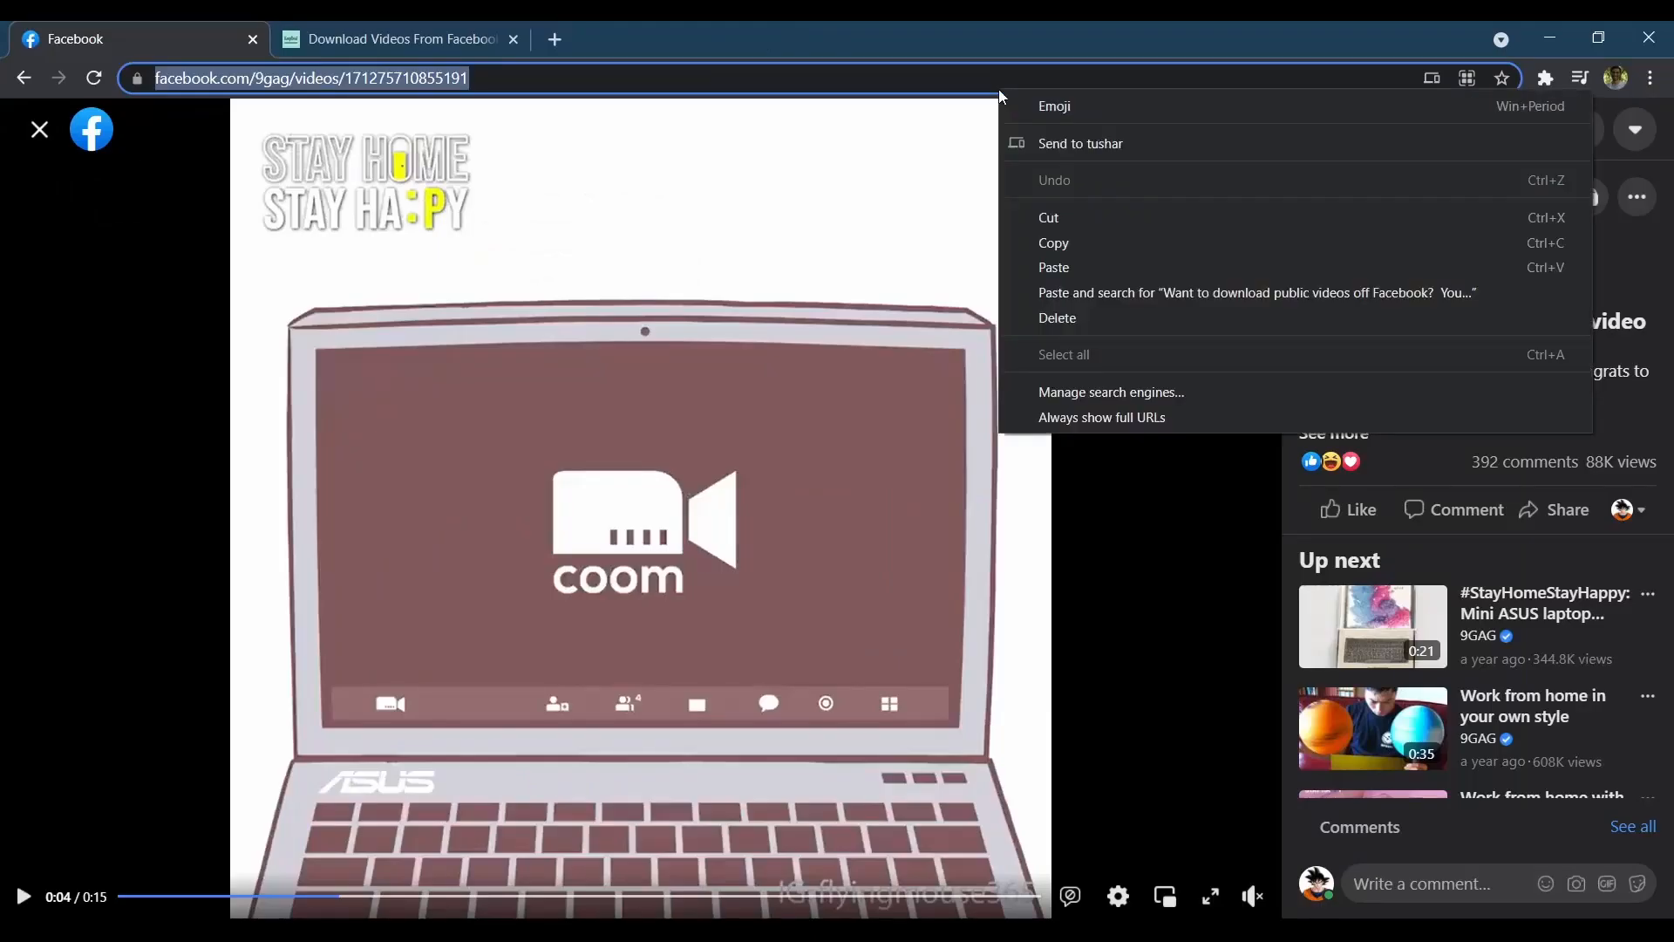
click(1101, 241)
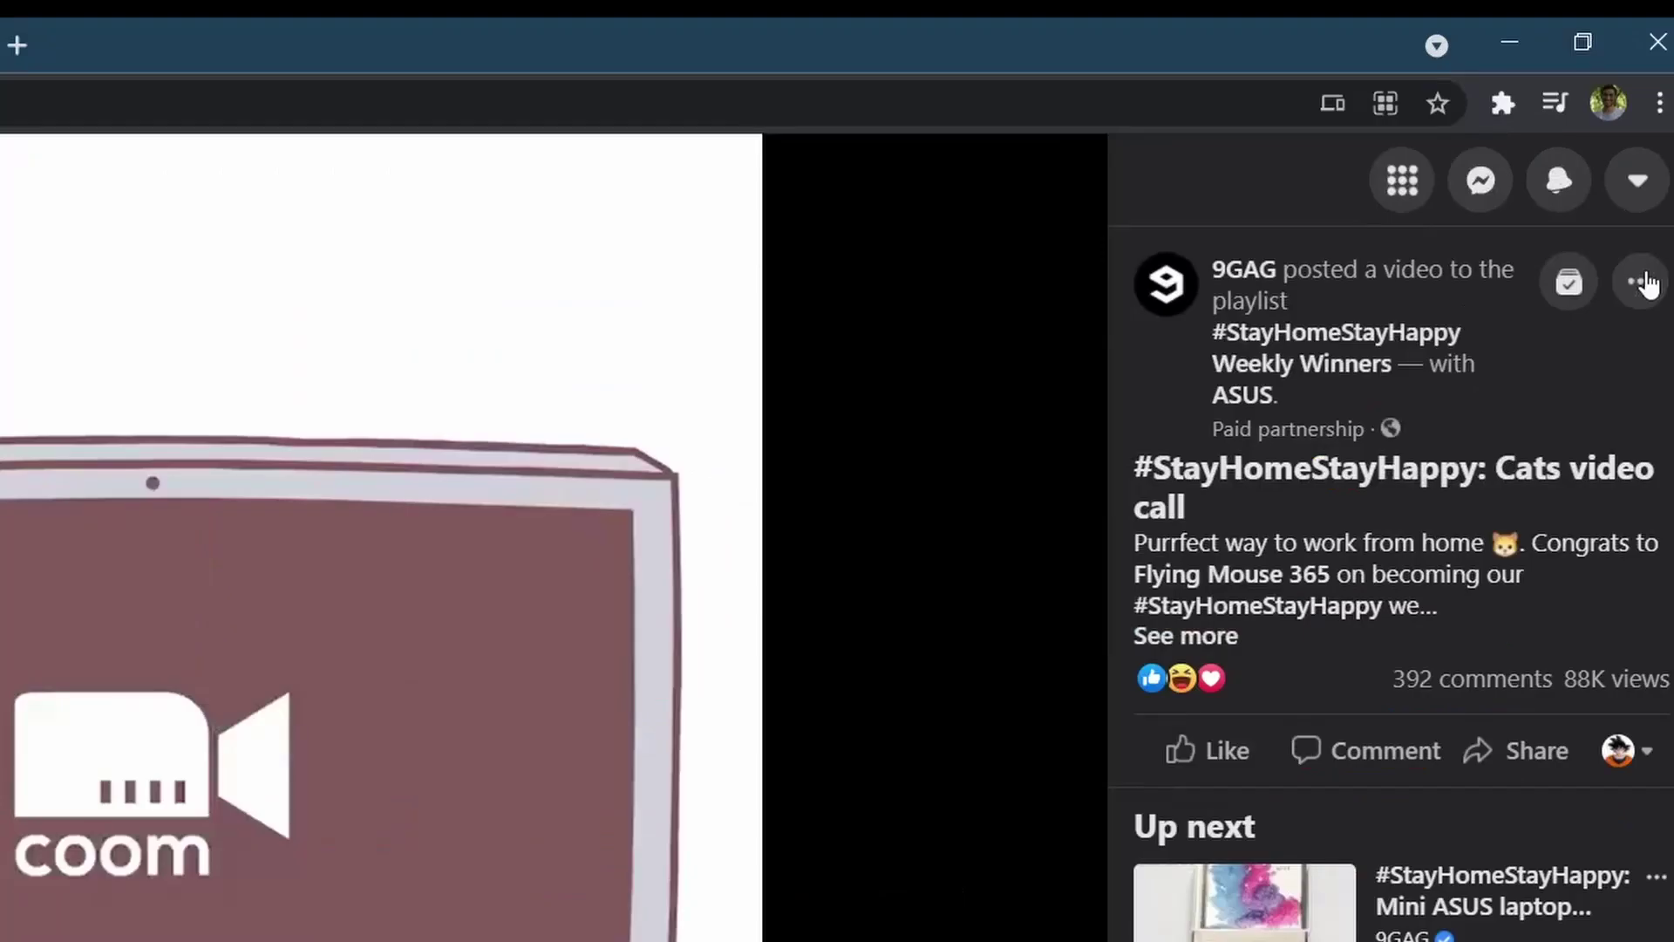
click(1641, 197)
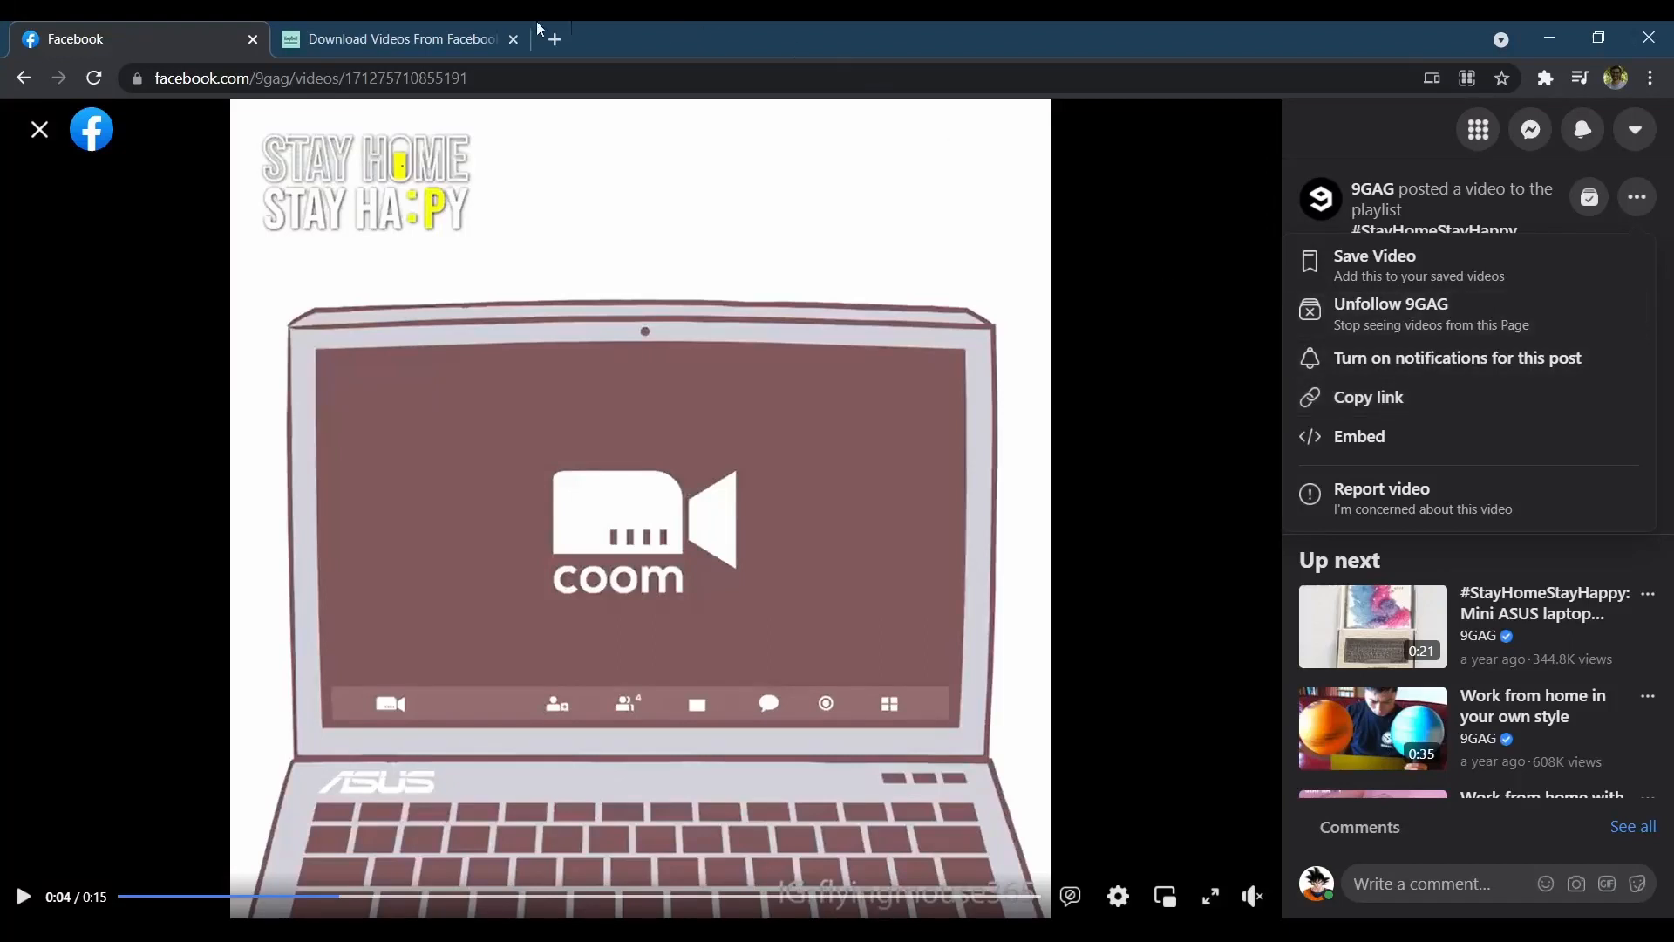
Go to the 'Download Videos From Facebook' page with the link field ready
click(405, 38)
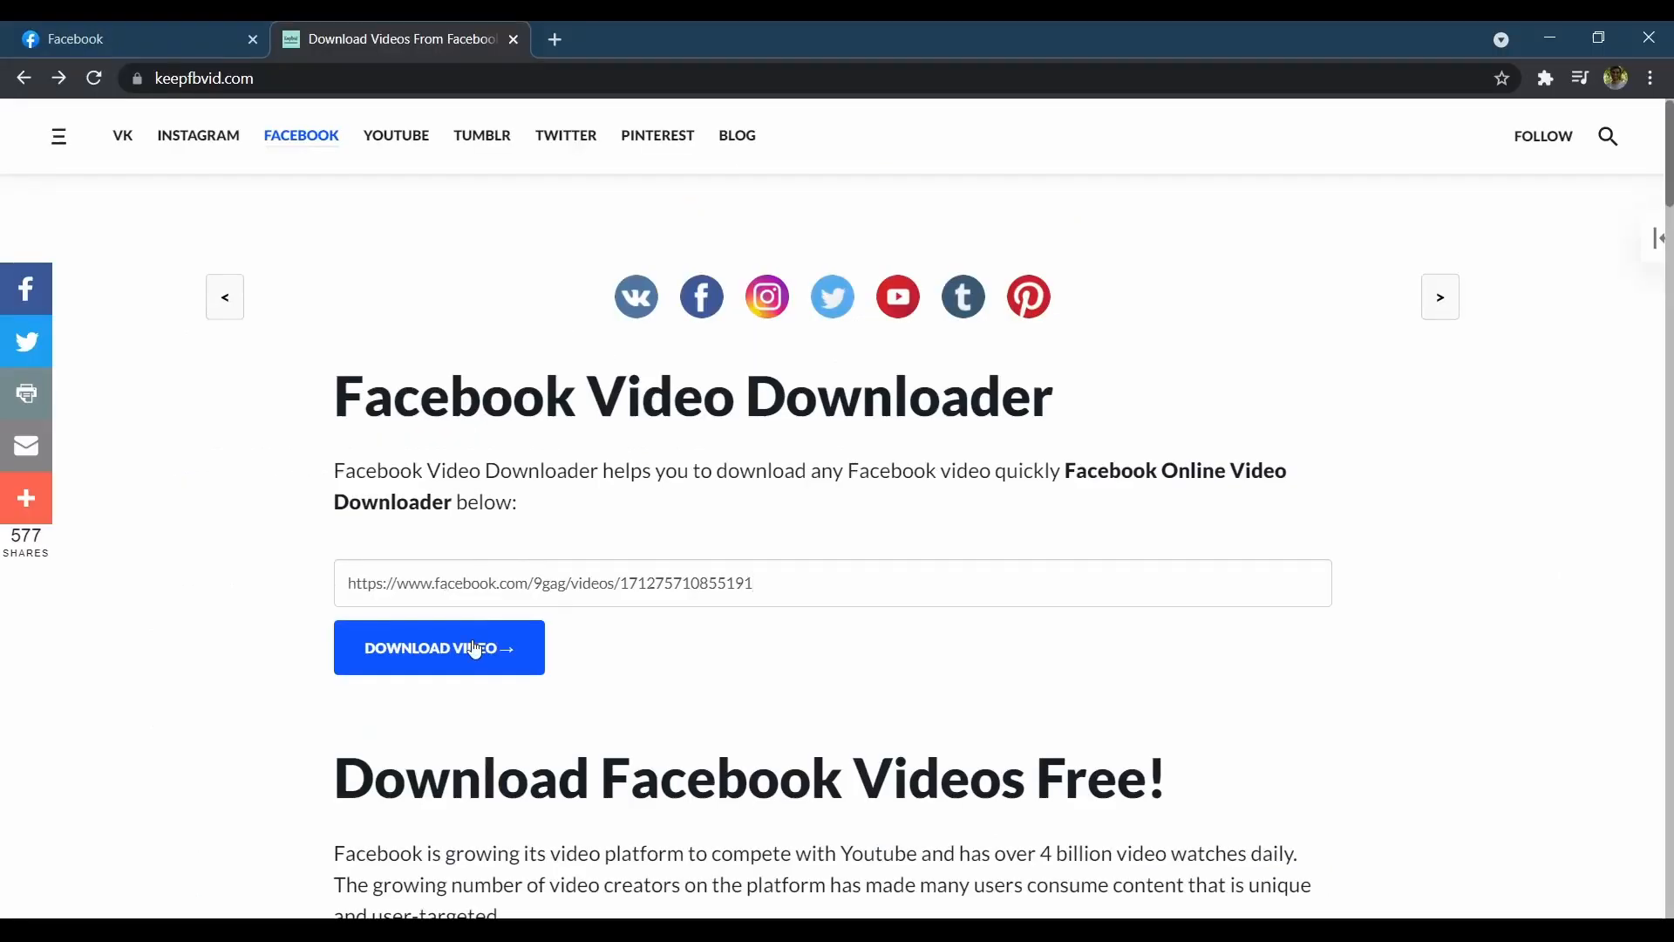
Request download options for the link and choose the mp4 HD (607.78 KB) version
click(472, 639)
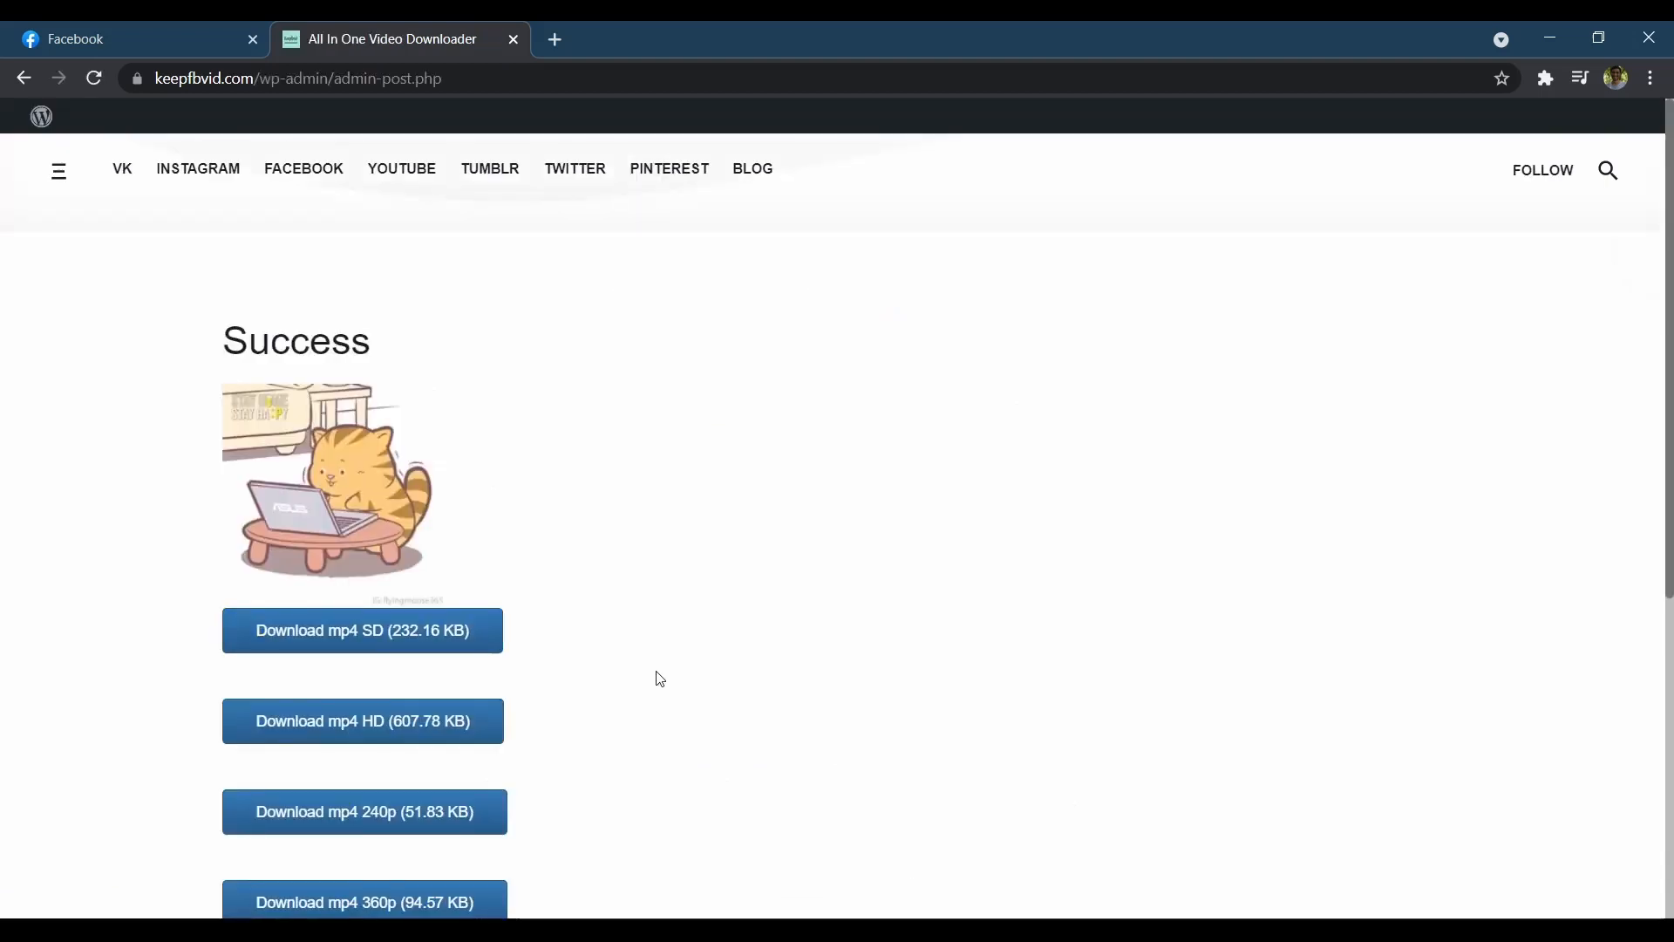
scroll(658, 677, down, 3)
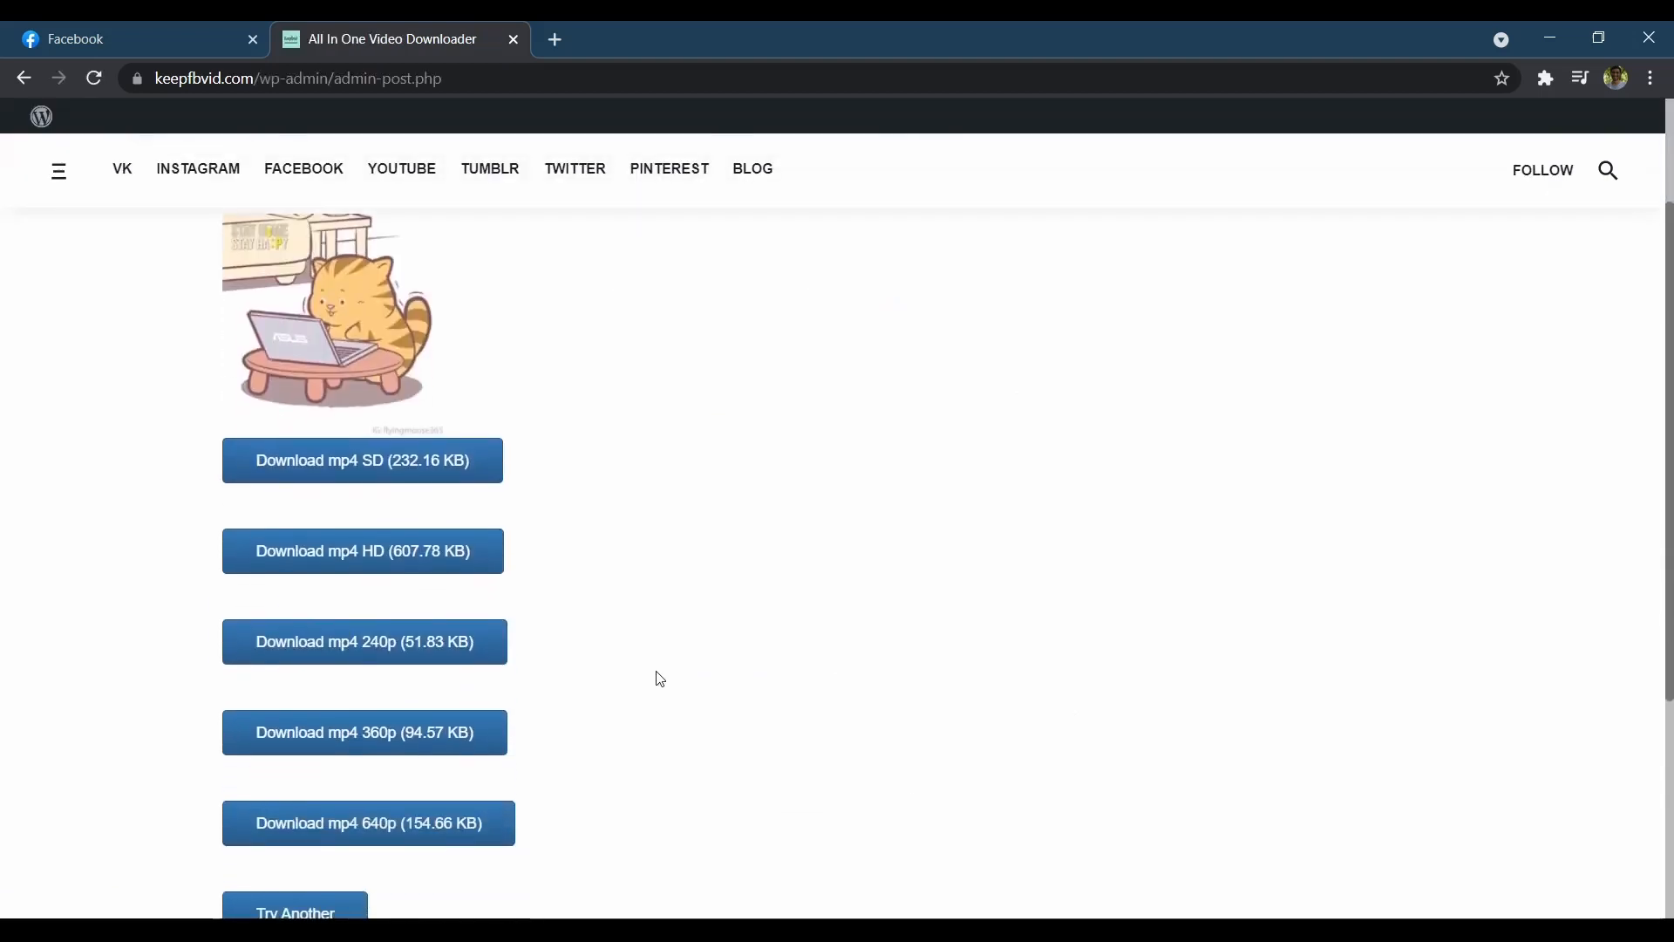
click(440, 551)
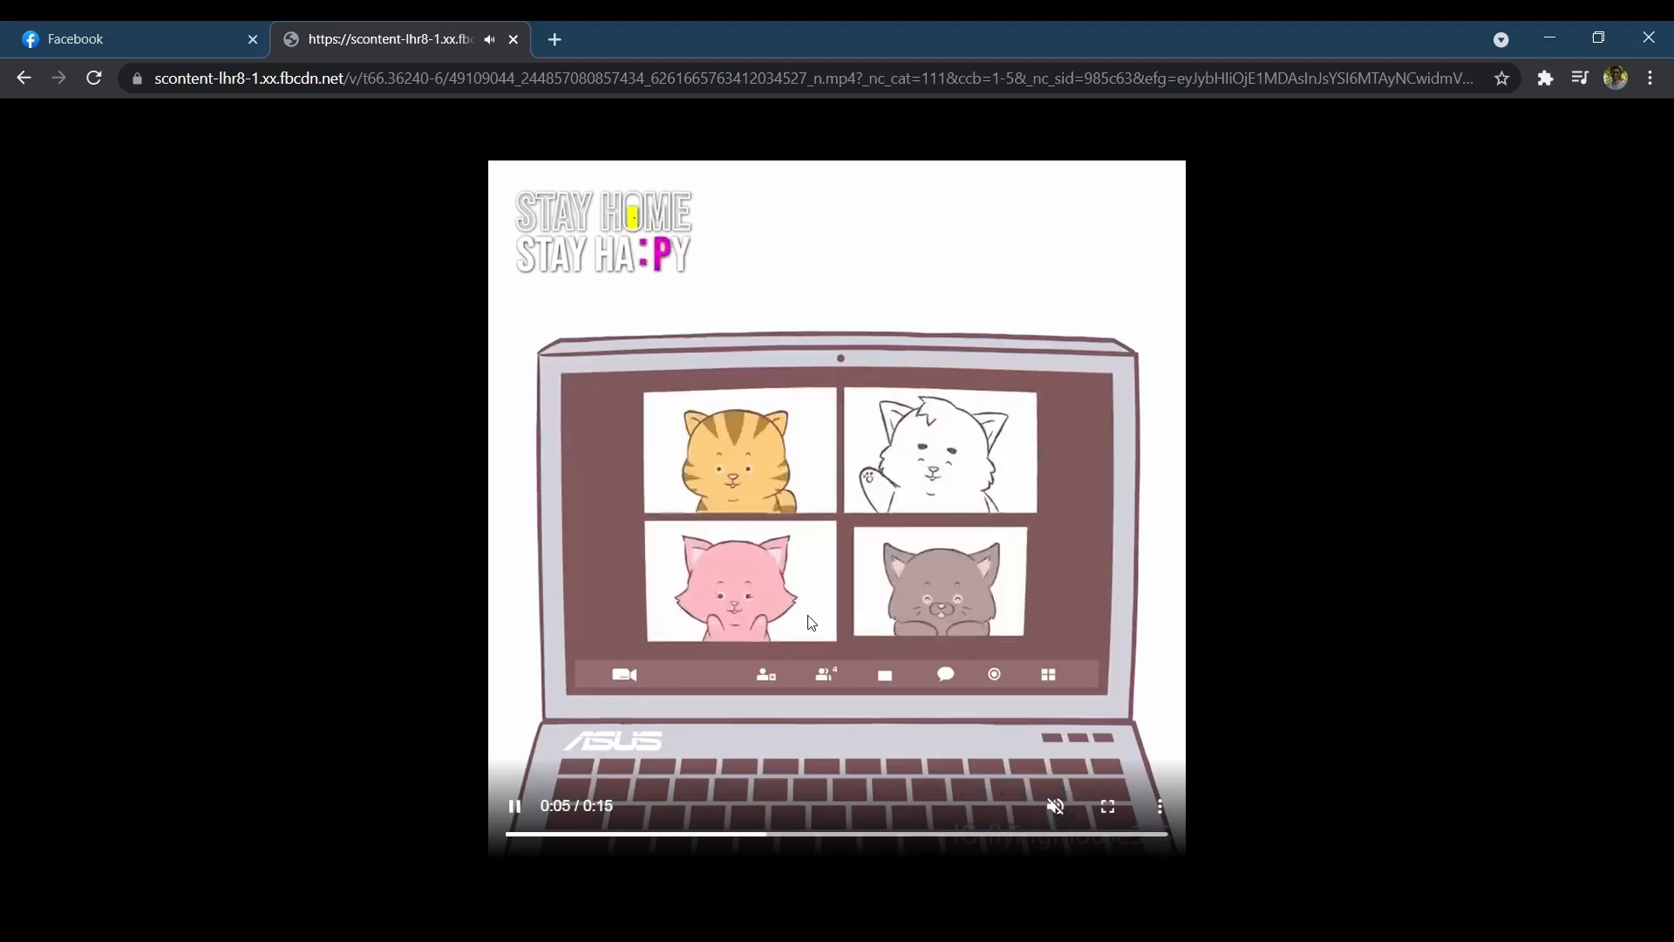
Save the playing video as an MP4 Video file in the Downloads folder
right_click(808, 617)
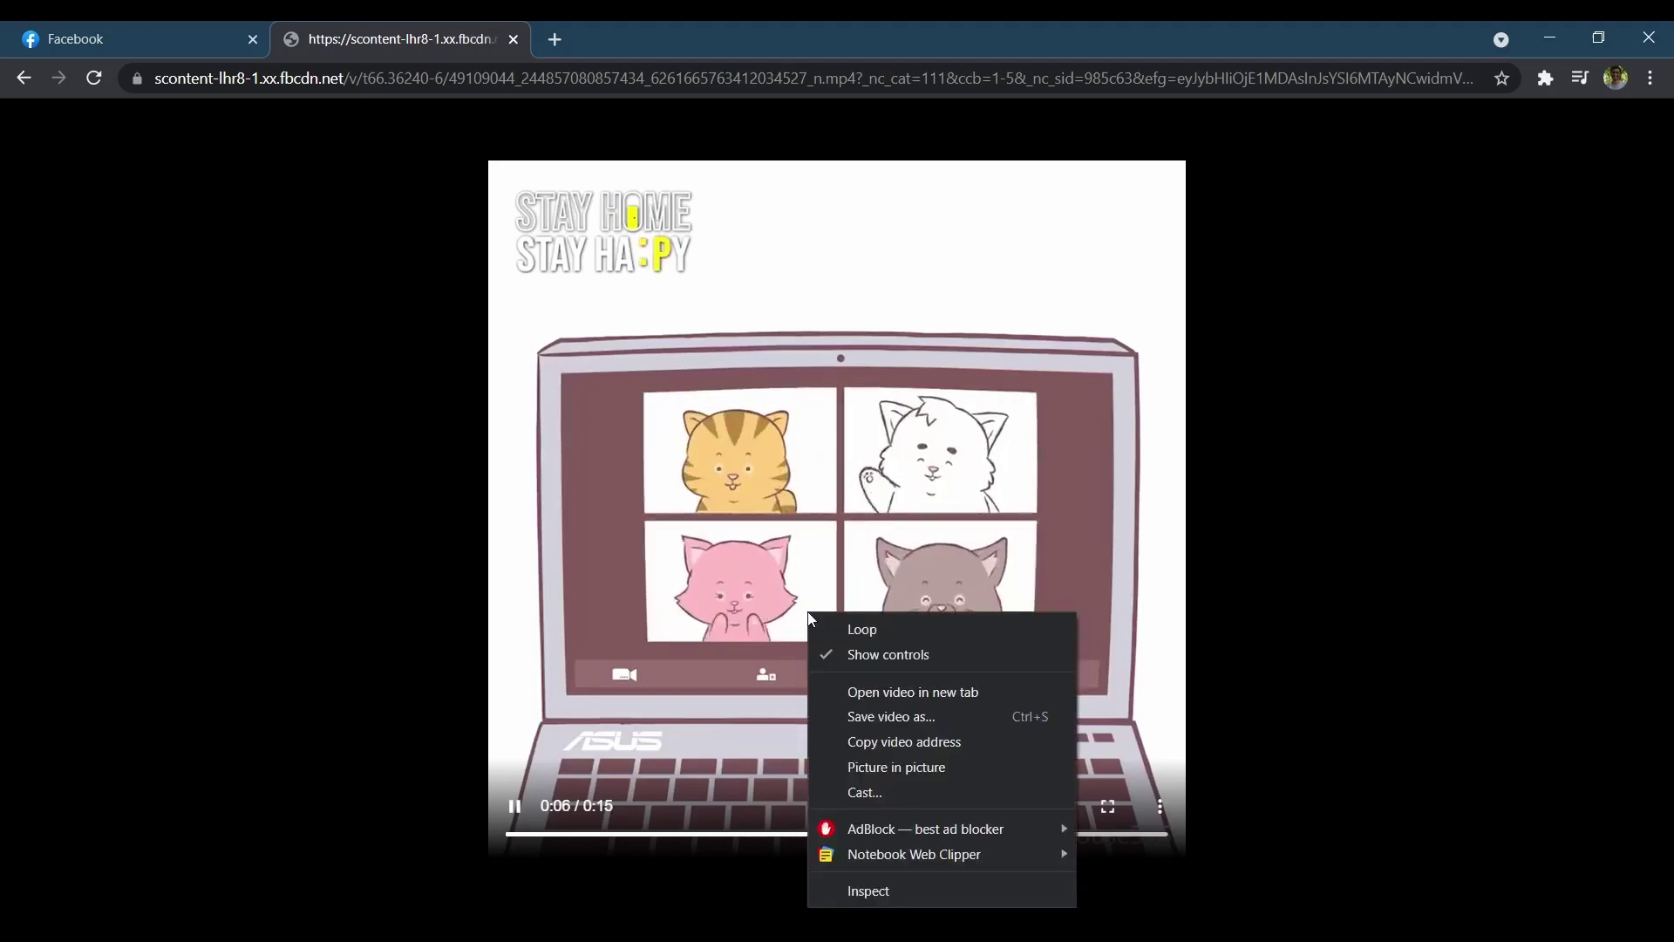
click(861, 722)
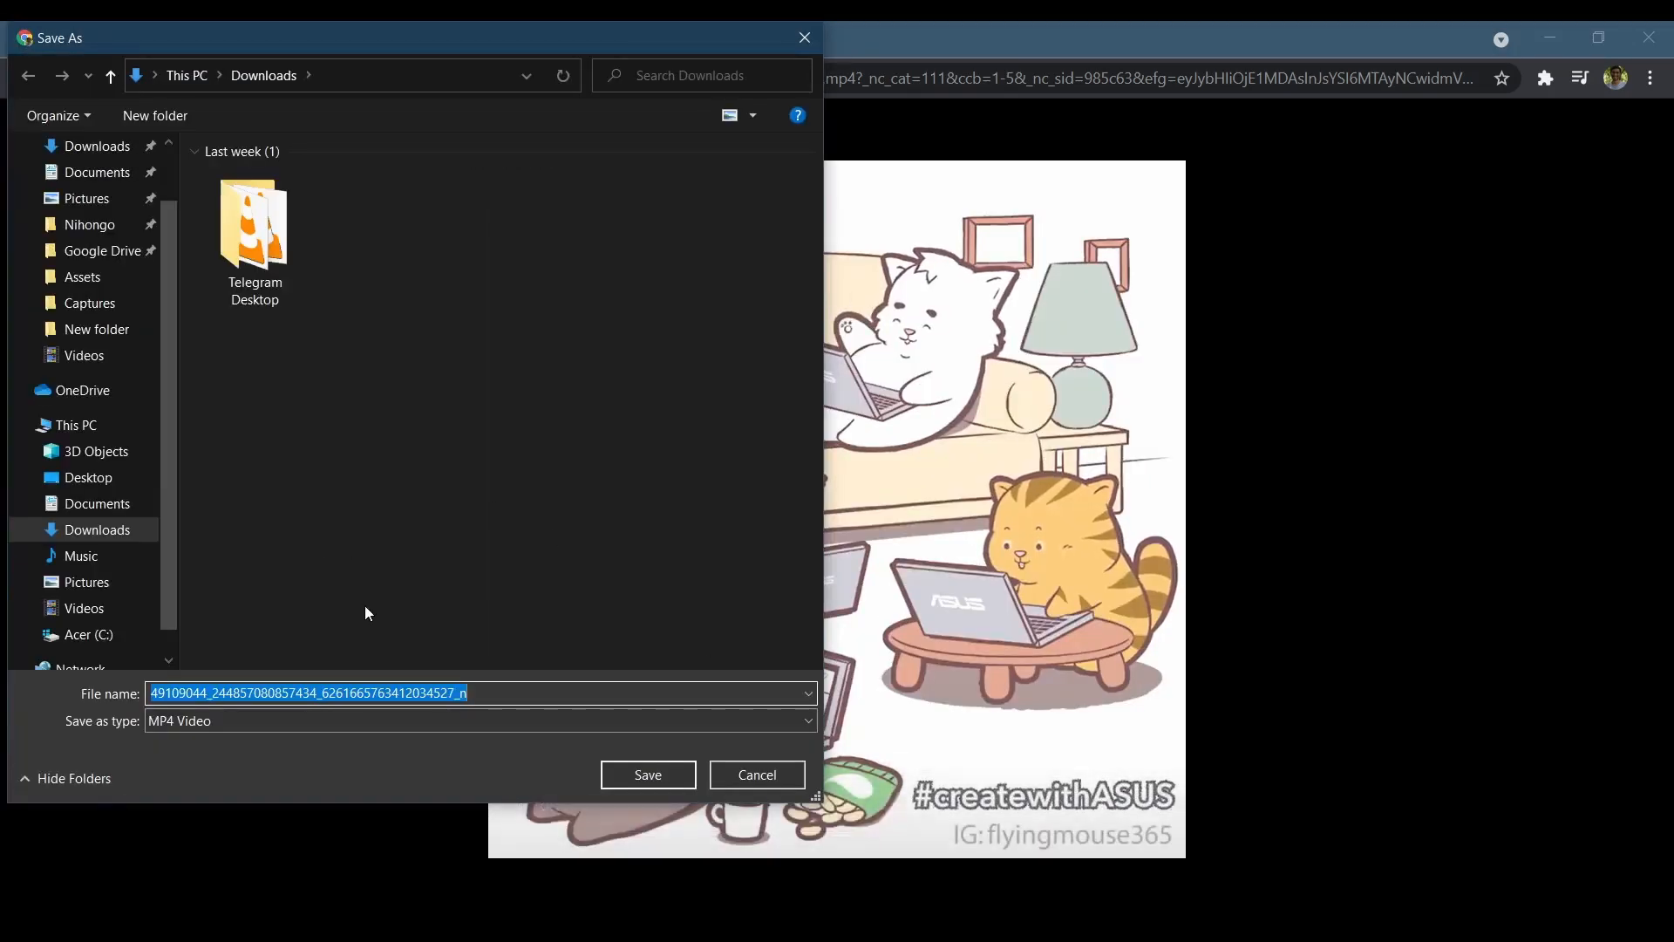
click(633, 768)
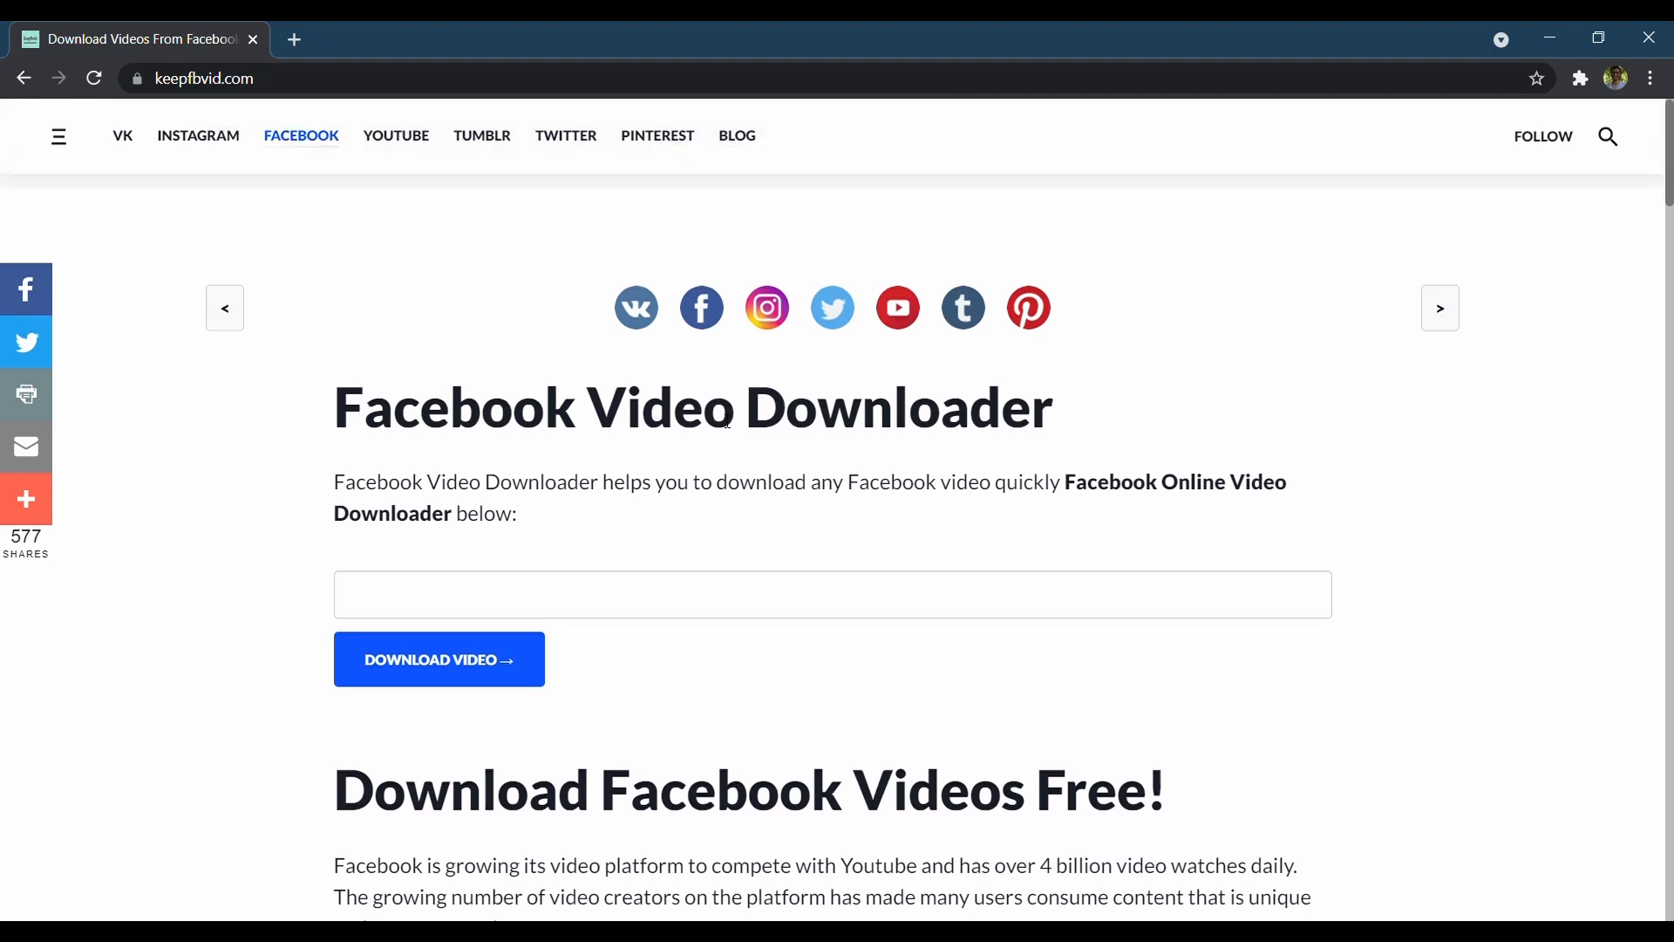
scroll(719, 420, down, 1)
scroll(720, 420, down, 1)
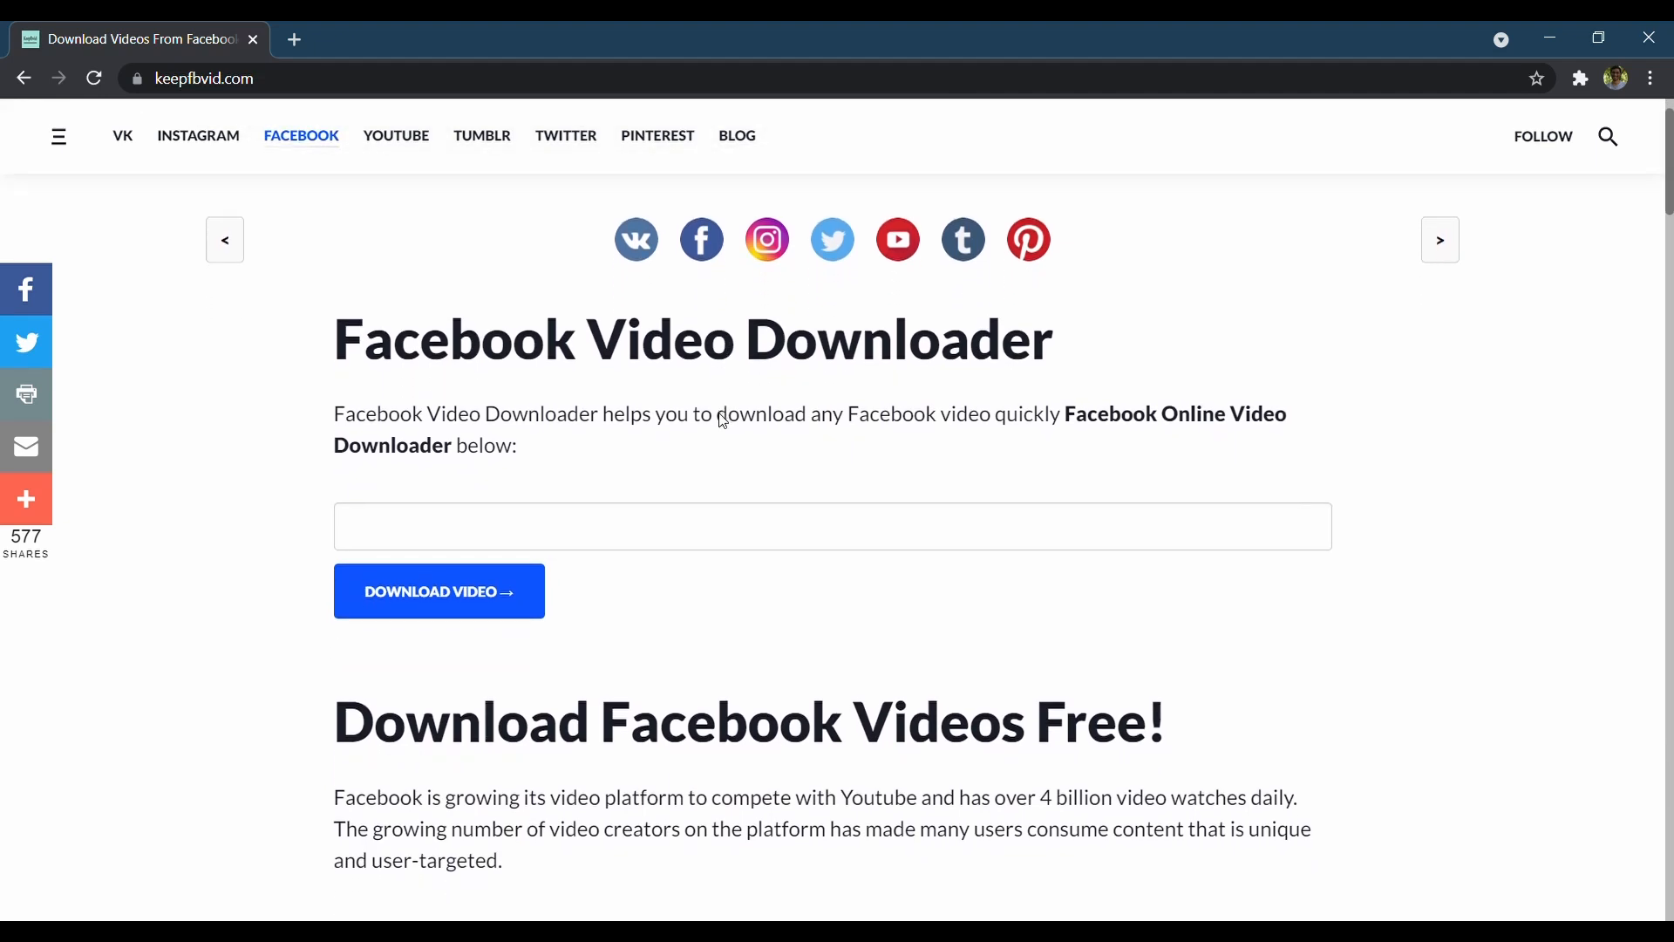
scroll(719, 419, down, 1)
scroll(719, 420, down, 1)
scroll(720, 420, down, 2)
scroll(719, 420, down, 1)
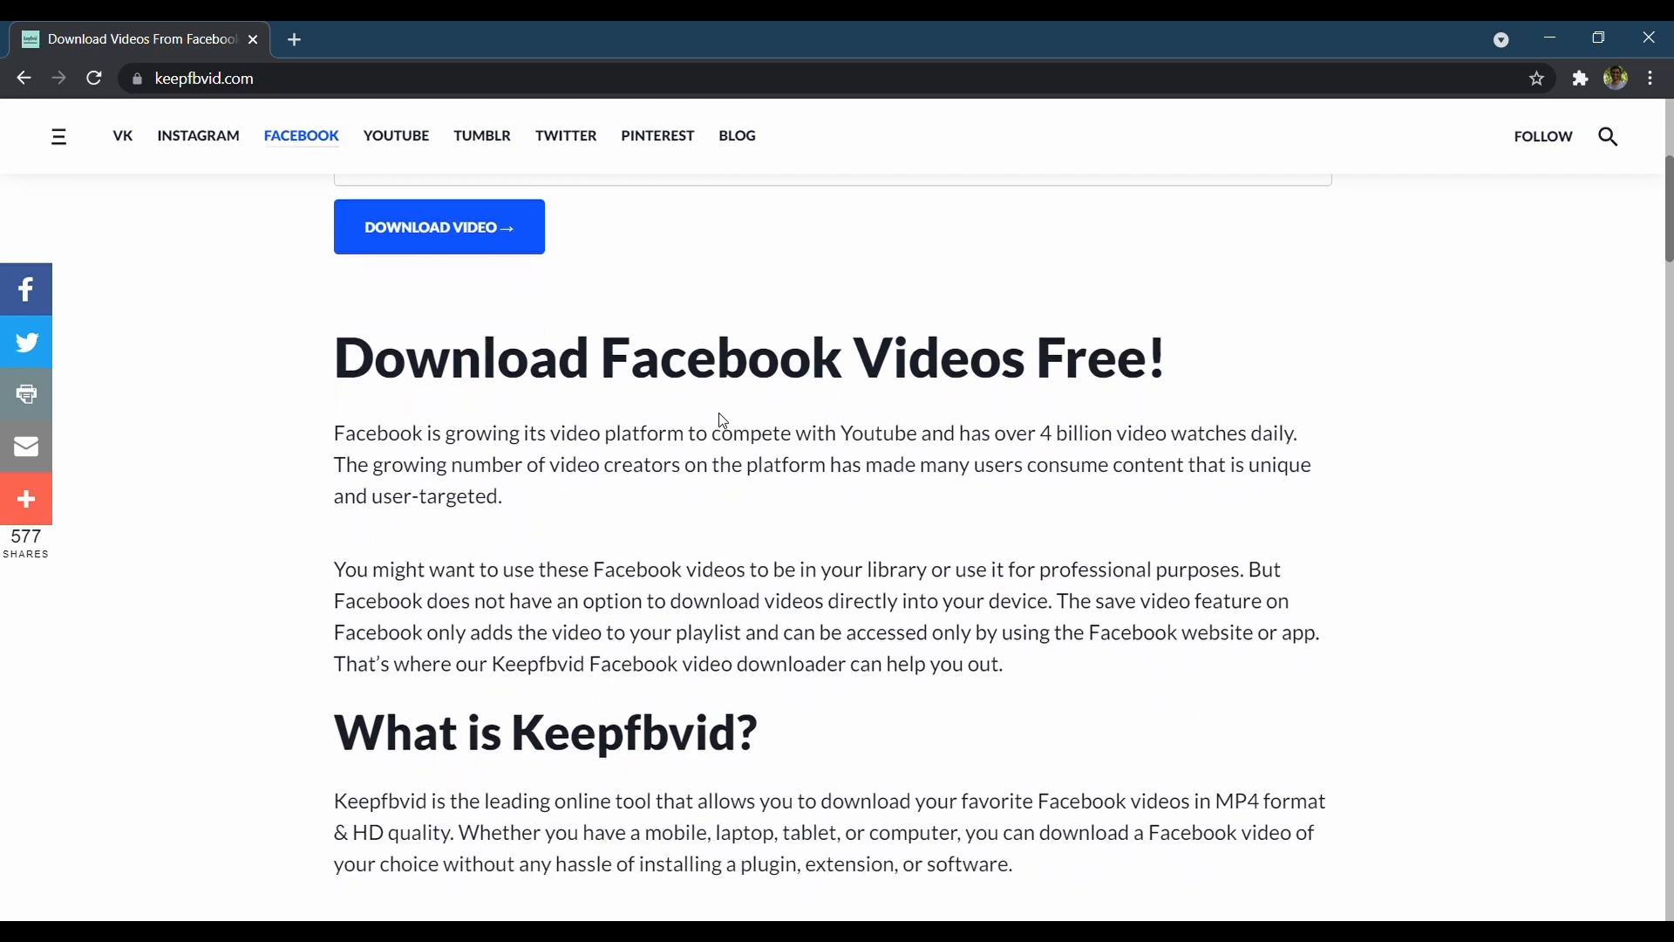
scroll(719, 419, down, 1)
scroll(719, 421, down, 1)
scroll(719, 420, down, 1)
scroll(719, 421, down, 1)
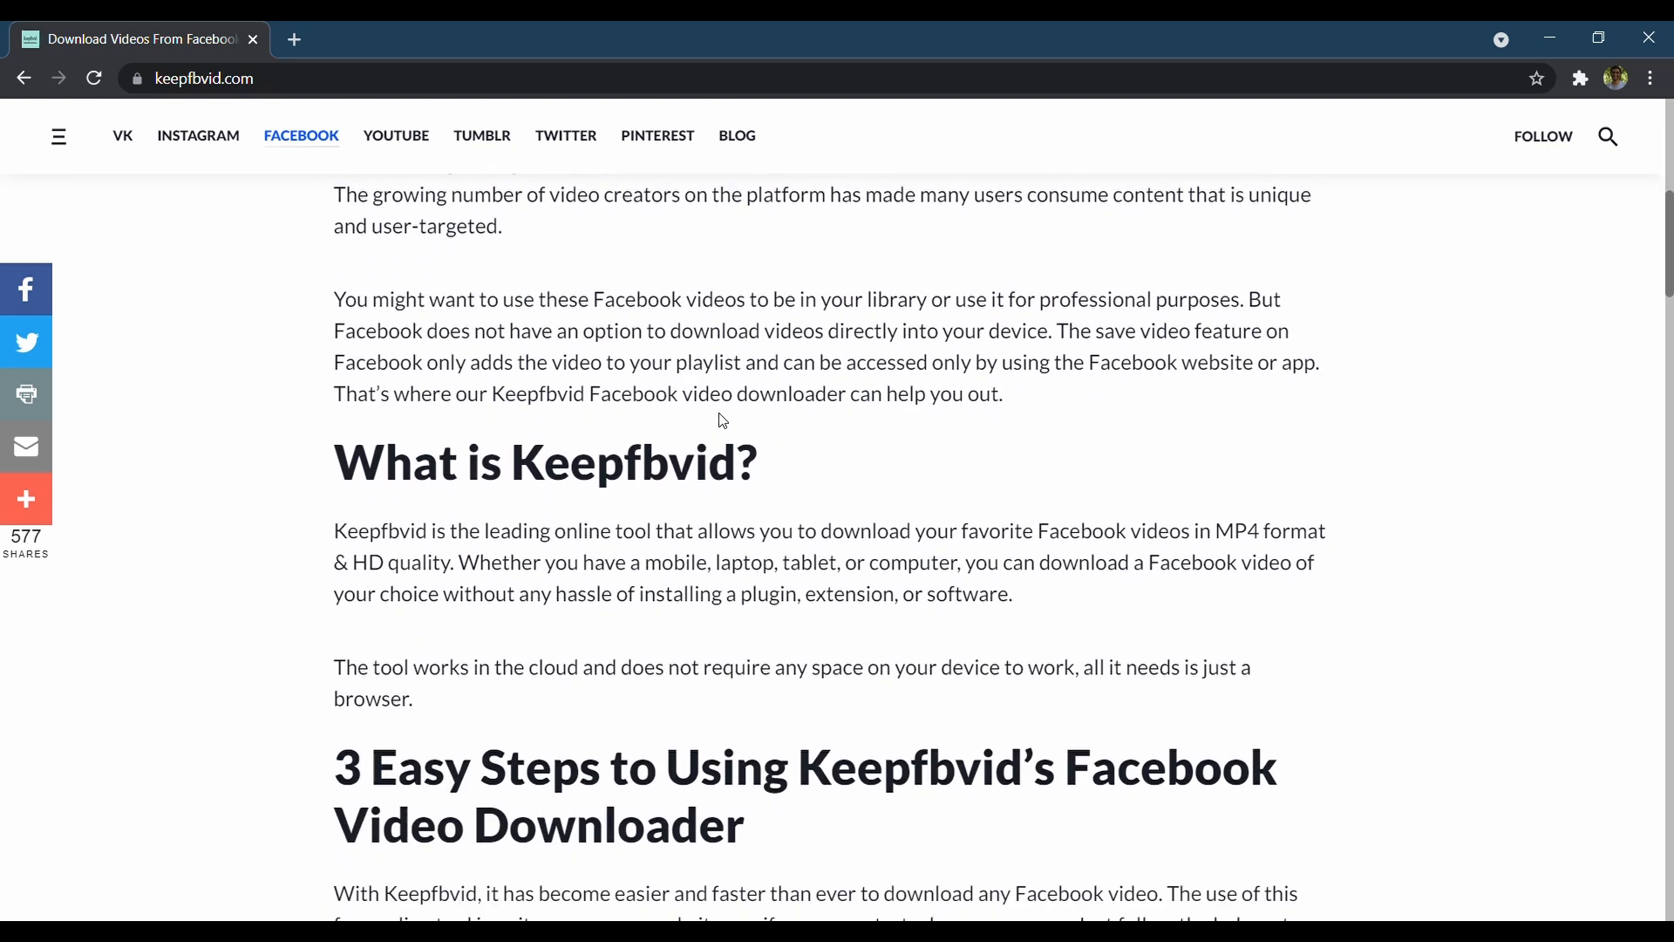
scroll(719, 420, down, 3)
scroll(719, 420, down, 1)
scroll(720, 420, down, 2)
scroll(719, 420, down, 4)
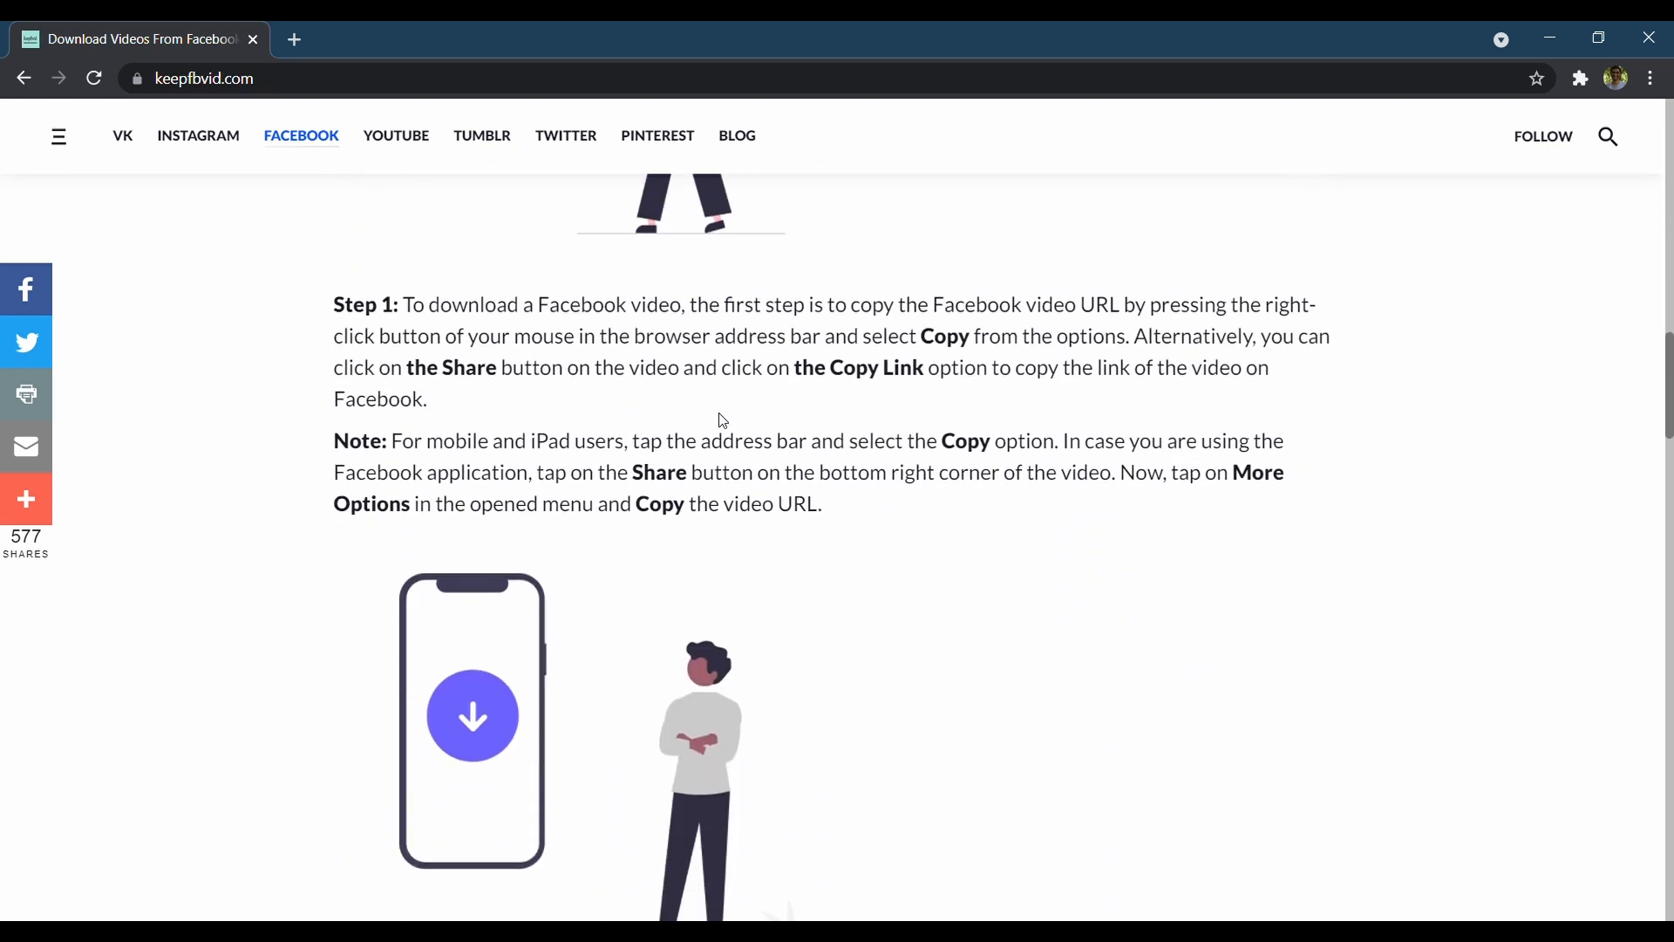
scroll(719, 420, down, 1)
scroll(719, 419, down, 1)
scroll(720, 421, down, 3)
scroll(718, 419, down, 2)
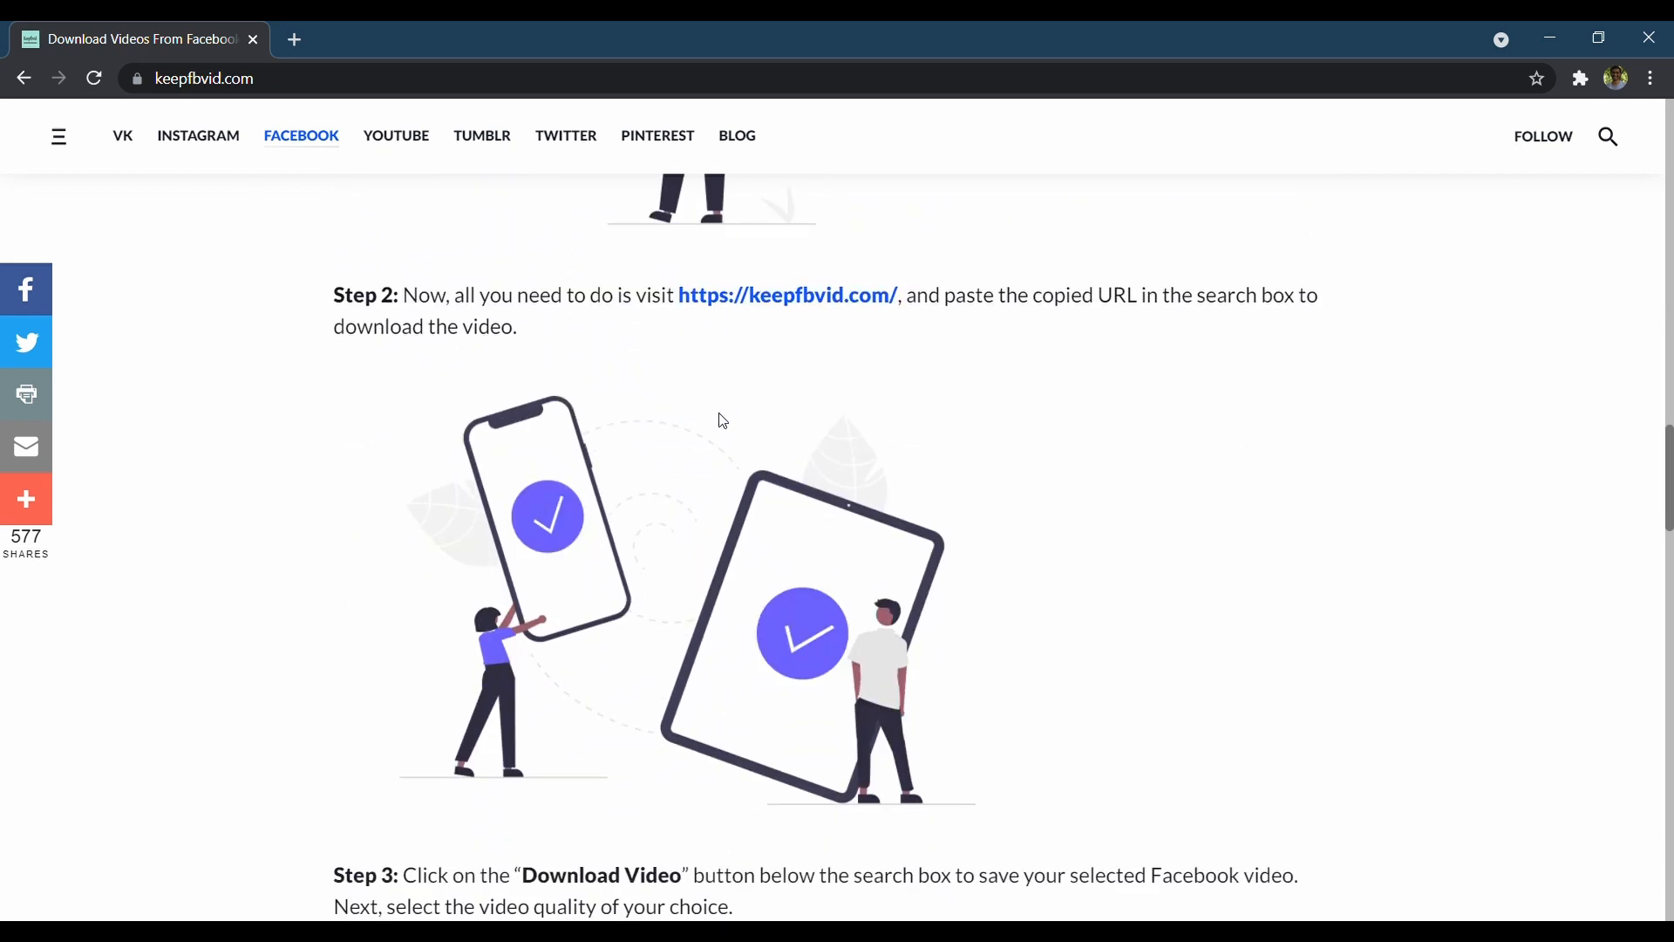
scroll(718, 420, down, 3)
scroll(718, 420, down, 1)
scroll(718, 420, down, 3)
scroll(718, 419, down, 2)
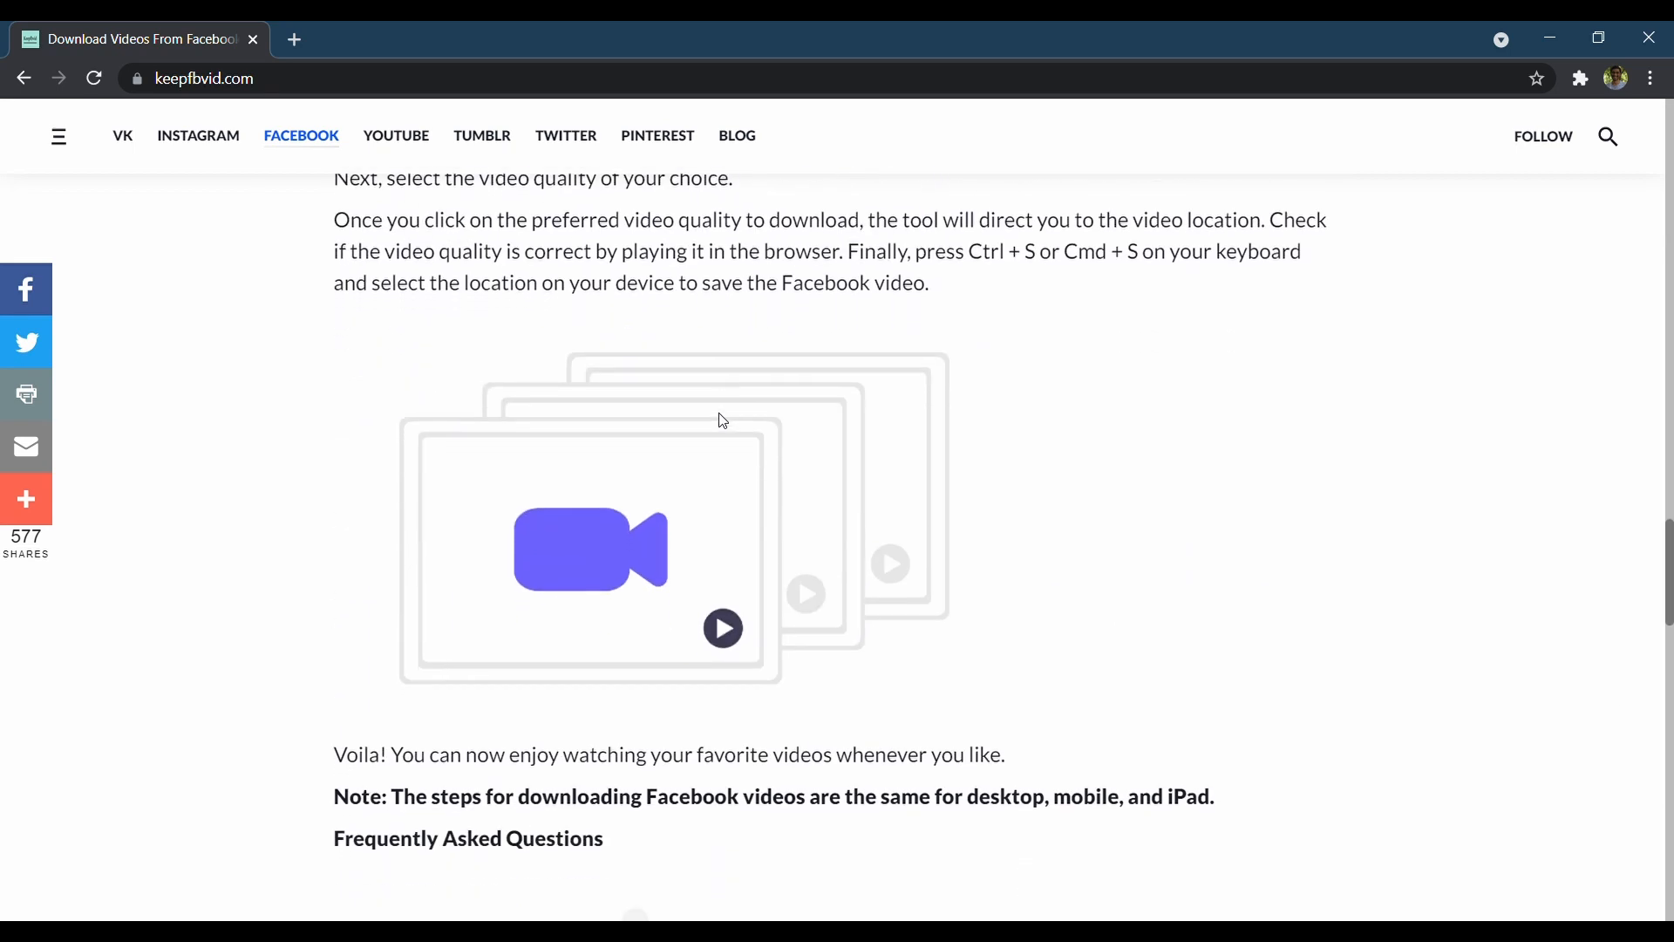
scroll(718, 420, down, 3)
scroll(719, 419, down, 3)
scroll(718, 420, down, 3)
scroll(718, 420, up, 3)
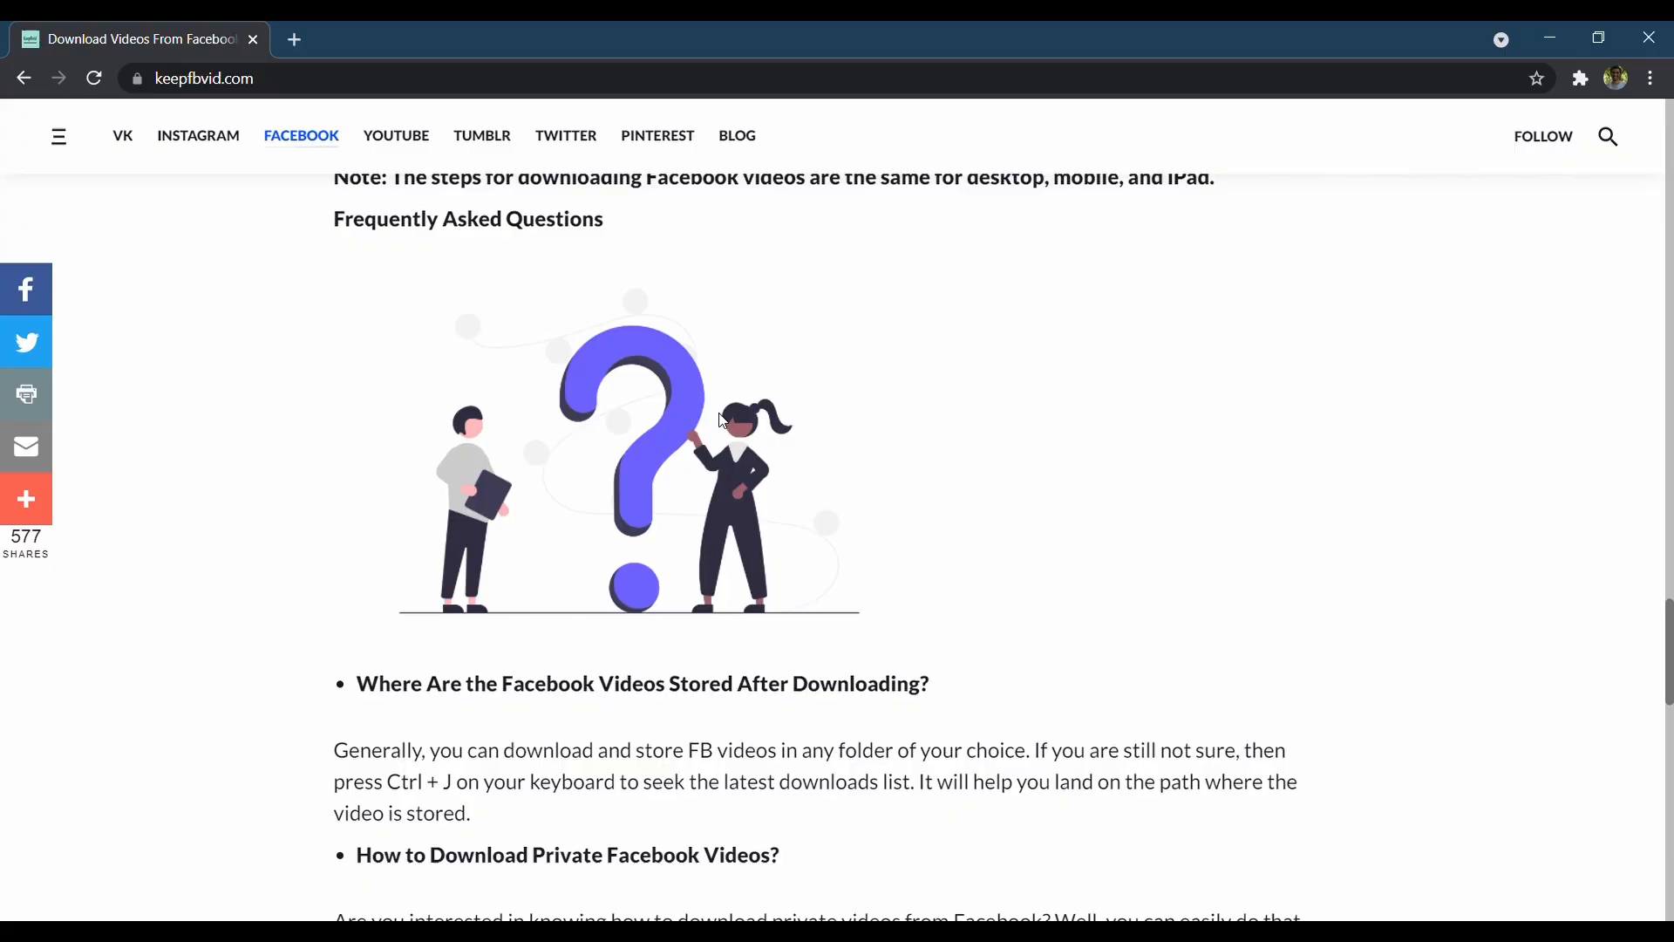